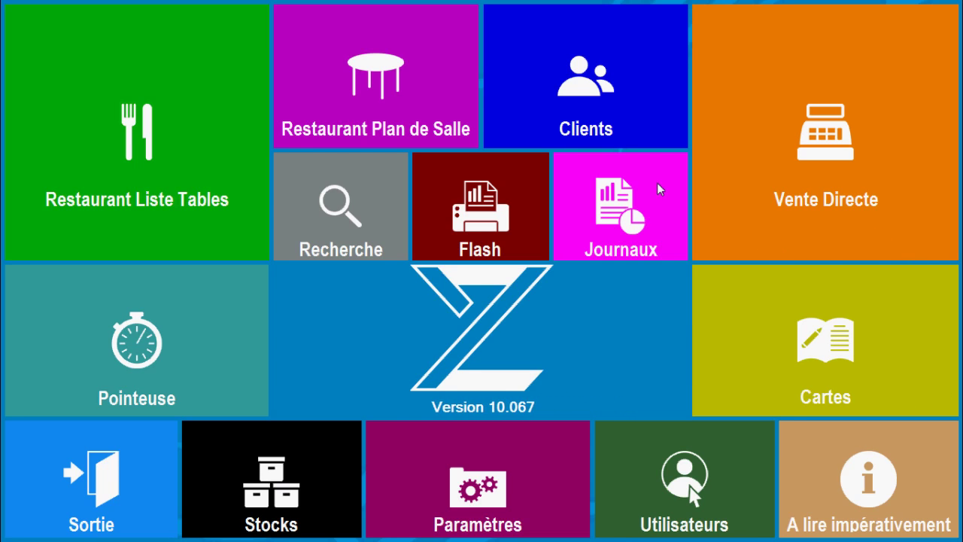
Create a new restaurant floor plan named Restaurant, measuring 20 m in X and 20 m in Y.
{"action": "left_click", "coordinate": [389, 65]}
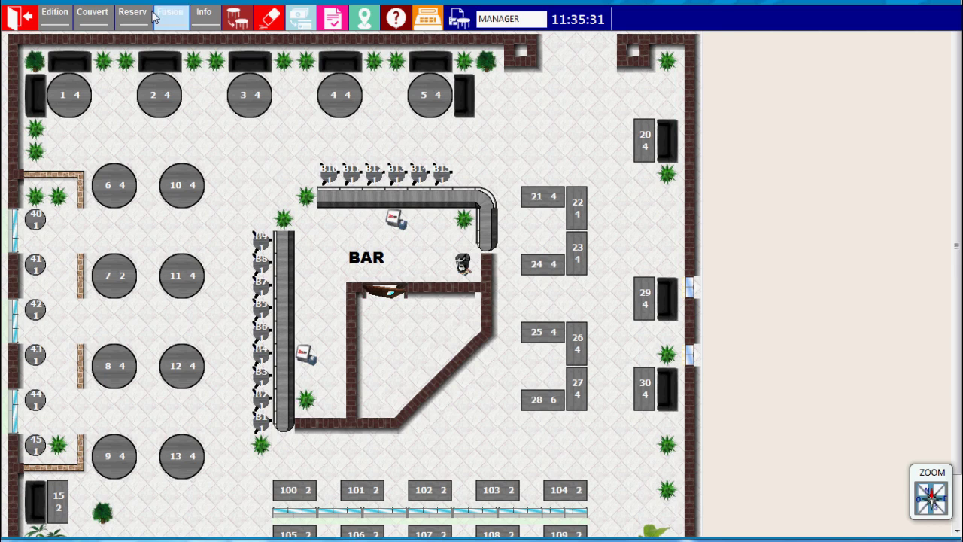
{"action": "left_click", "coordinate": [52, 15]}
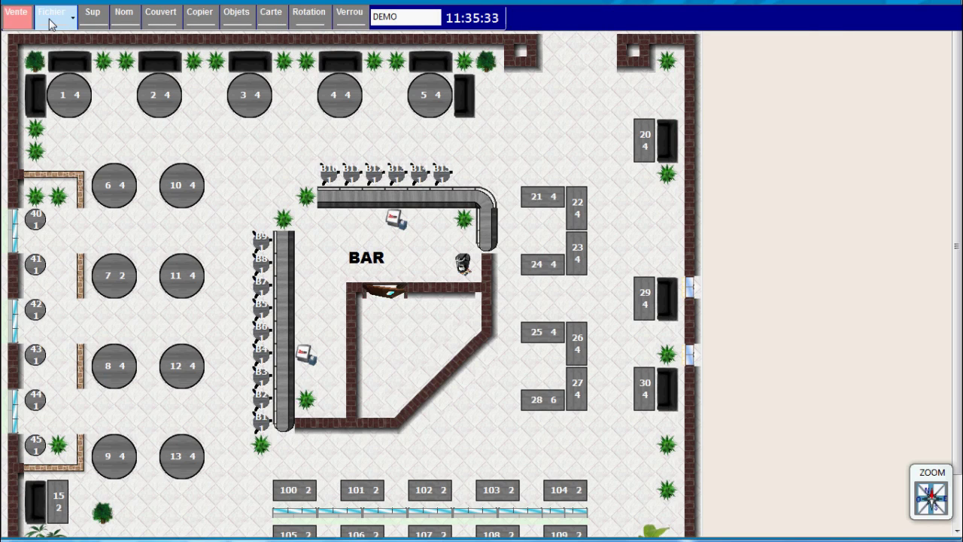
{"action": "left_click", "coordinate": [54, 23]}
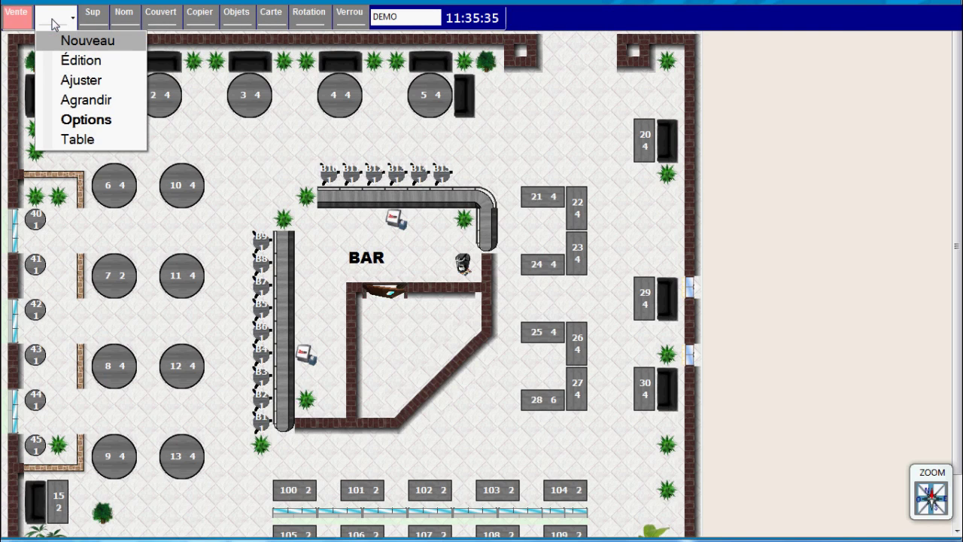
{"action": "left_click", "coordinate": [87, 42]}
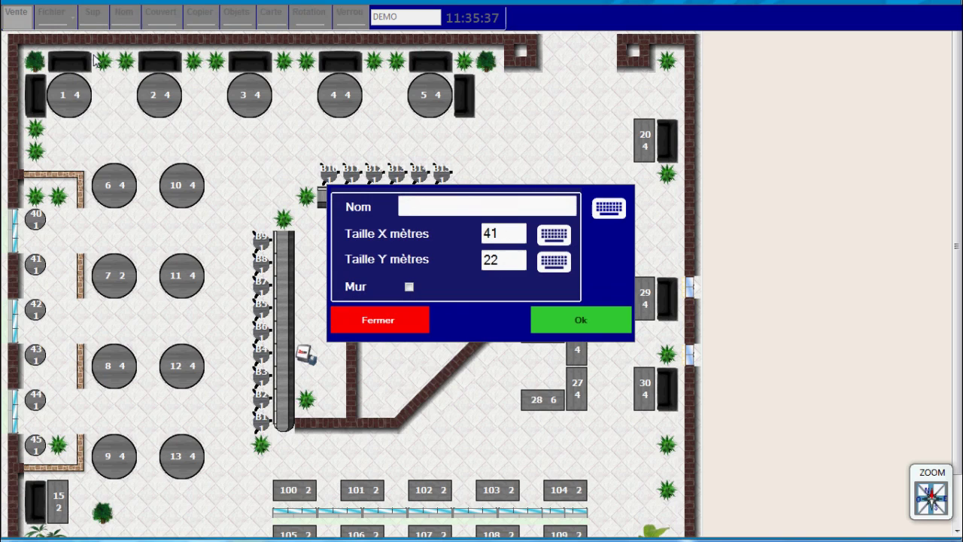
{"action": "left_click", "coordinate": [431, 210]}
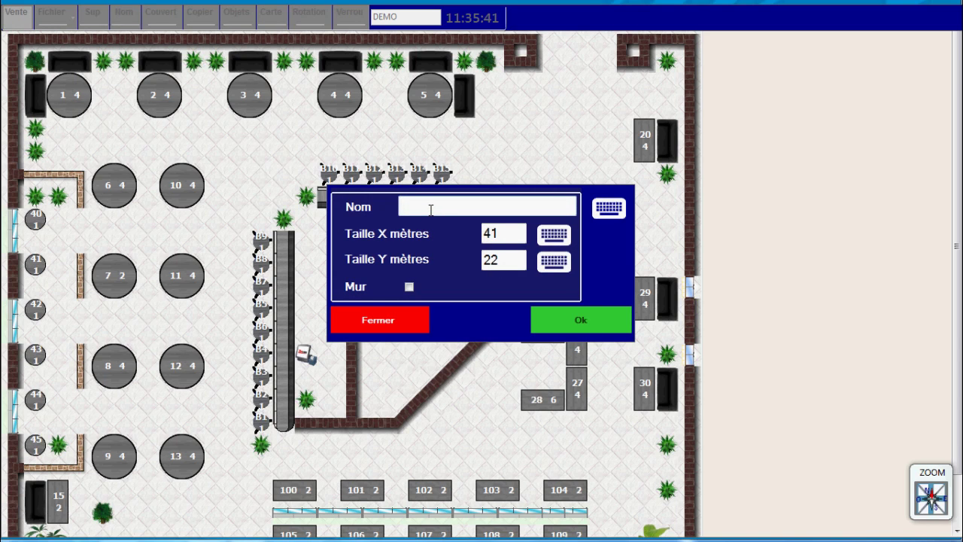
{"action": "type", "text": "Restaurant"}
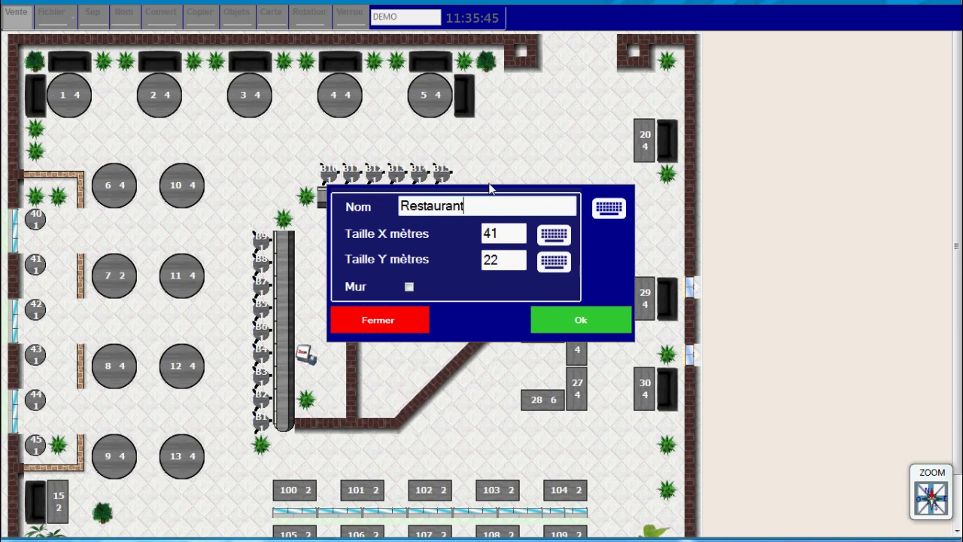
{"action": "left_click", "coordinate": [508, 232]}
{"action": "type", "text": "20"}
{"action": "left_click", "coordinate": [496, 260]}
{"action": "type", "text": "20"}
{"action": "left_click", "coordinate": [578, 322]}
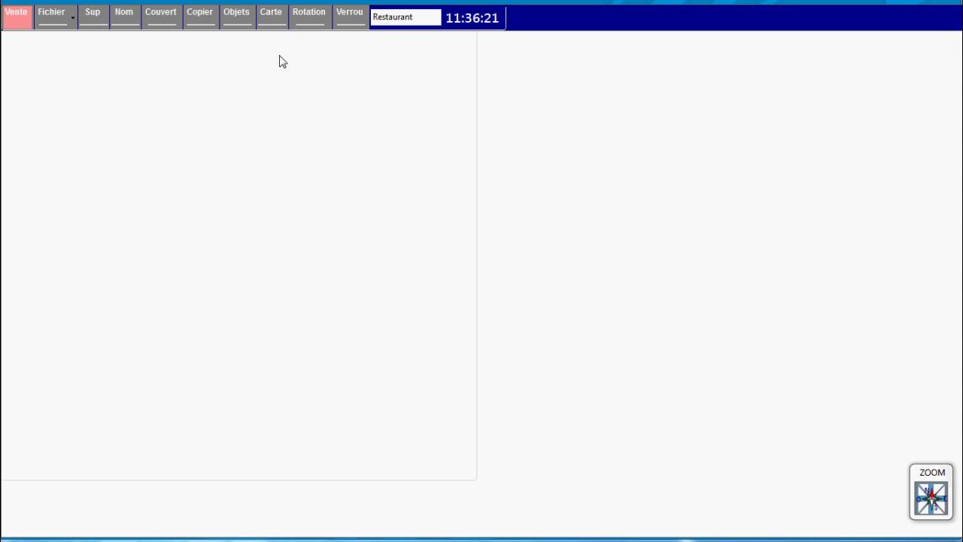
Browse the table, wall, decor and floor objects, and apply the lilac diagonal-tile floor to the plan.
{"action": "left_click", "coordinate": [232, 15]}
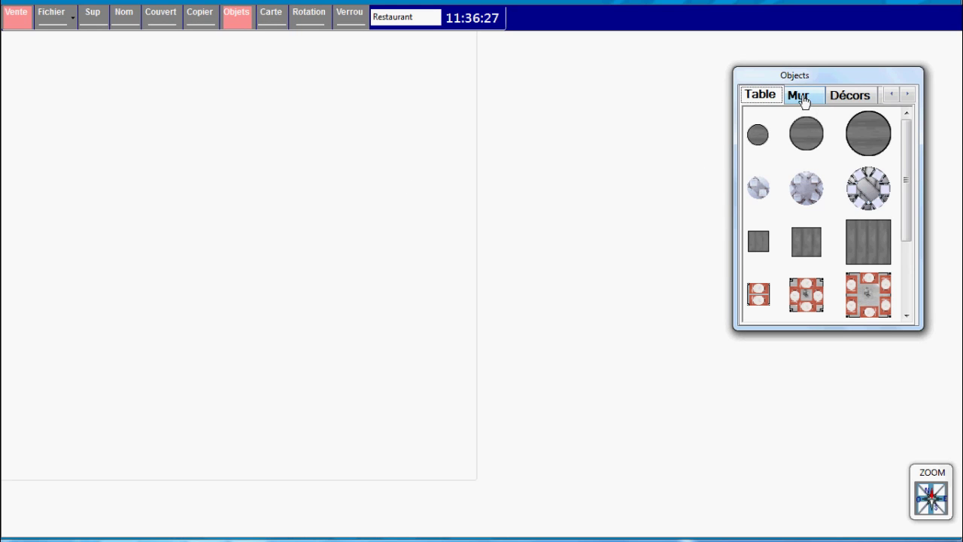
{"action": "left_click_drag", "start_coordinate": [910, 139], "coordinate": [904, 241]}
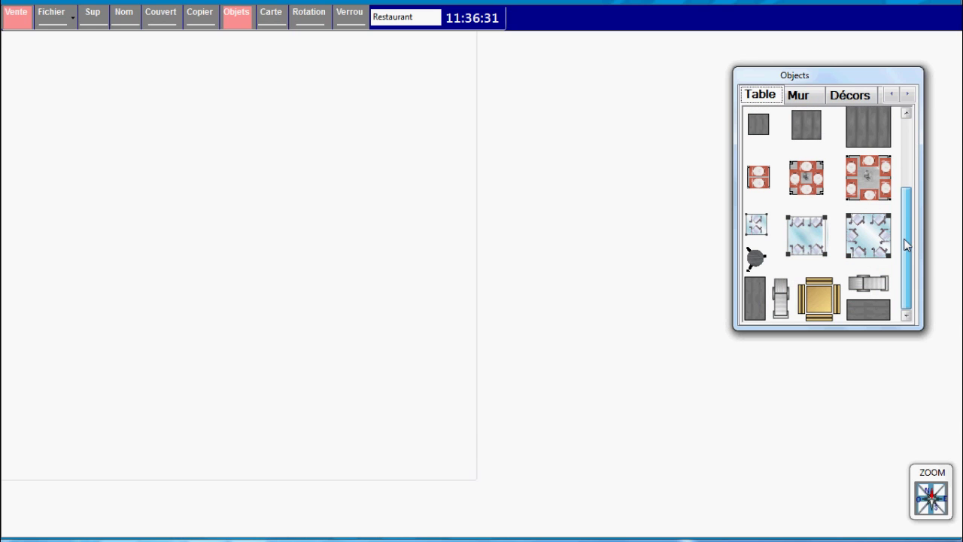
{"action": "left_click_drag", "start_coordinate": [907, 244], "coordinate": [900, 144]}
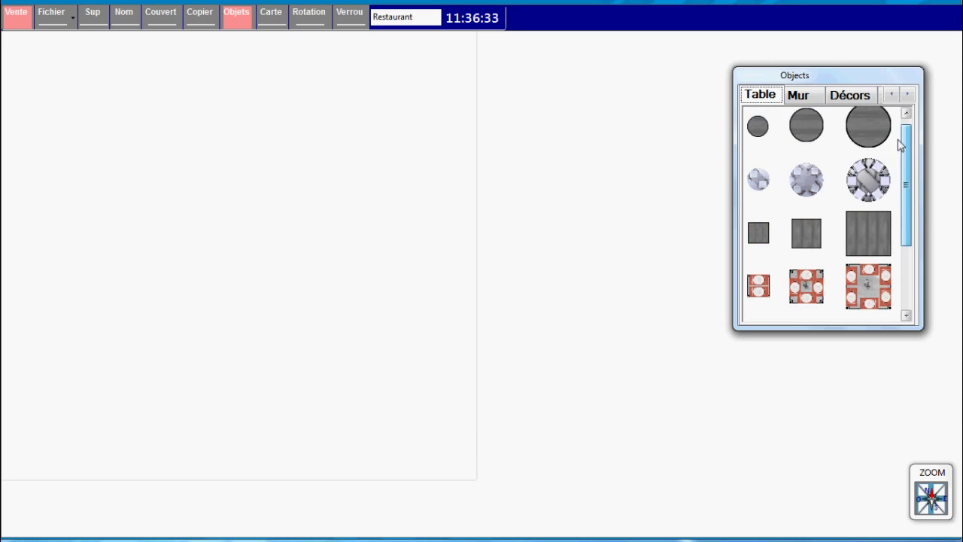
{"action": "left_click", "coordinate": [802, 96]}
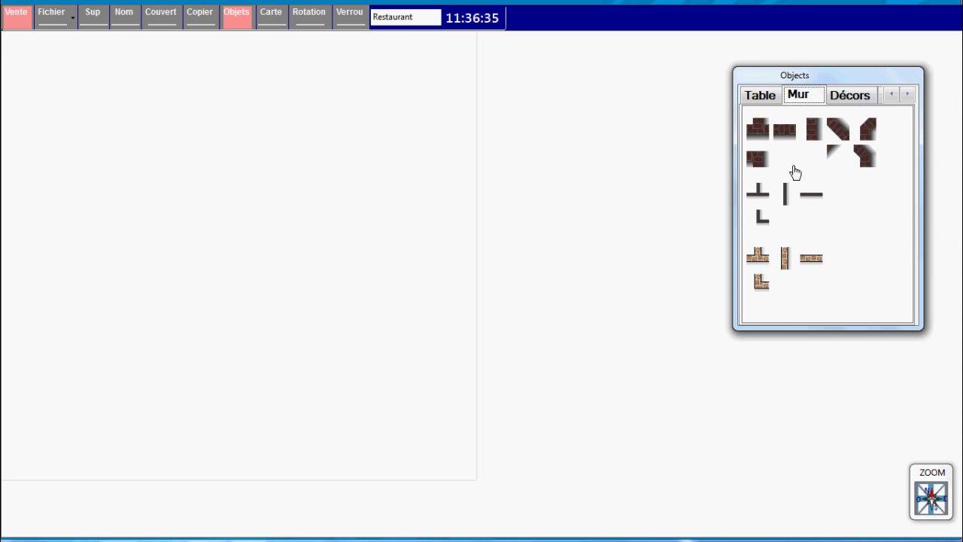
{"action": "left_click", "coordinate": [840, 105]}
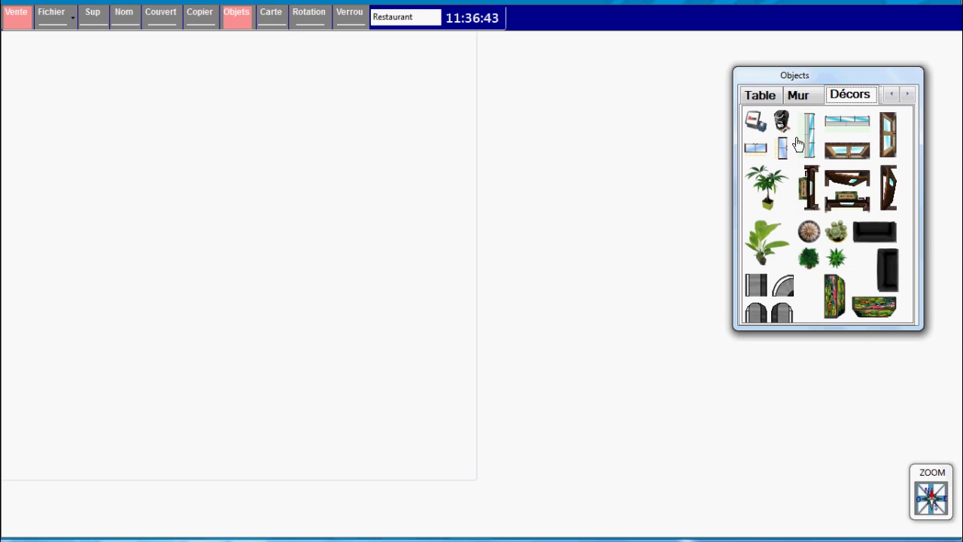
{"action": "left_click", "coordinate": [908, 94]}
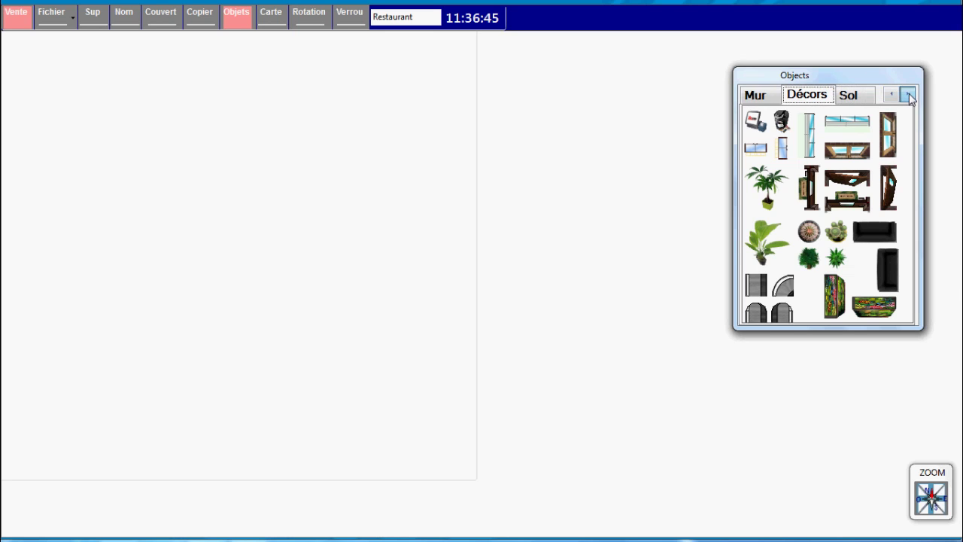
{"action": "left_click", "coordinate": [862, 100]}
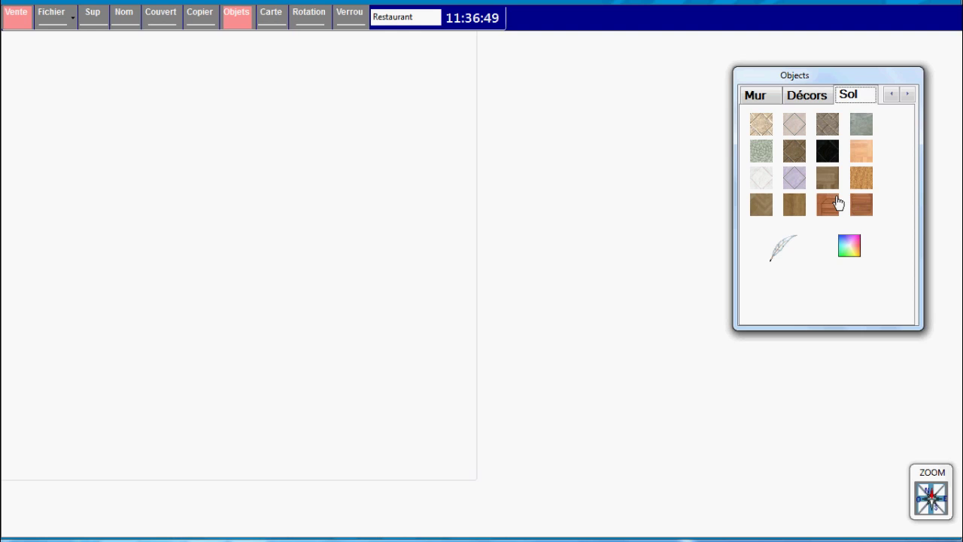
{"action": "left_click", "coordinate": [796, 181]}
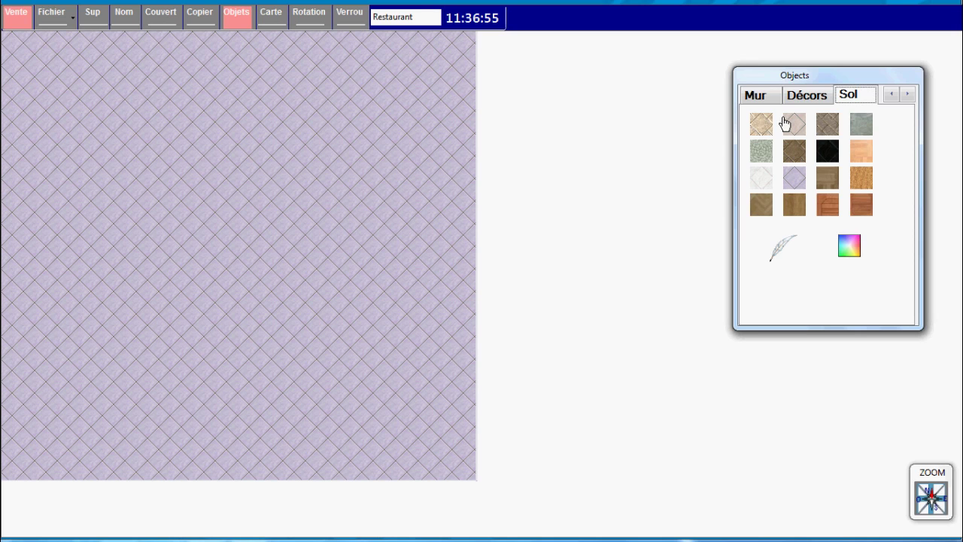
Place two medium plain round tables, one below the other, near the upper-right corner of the floor plan.
{"action": "left_click", "coordinate": [768, 97]}
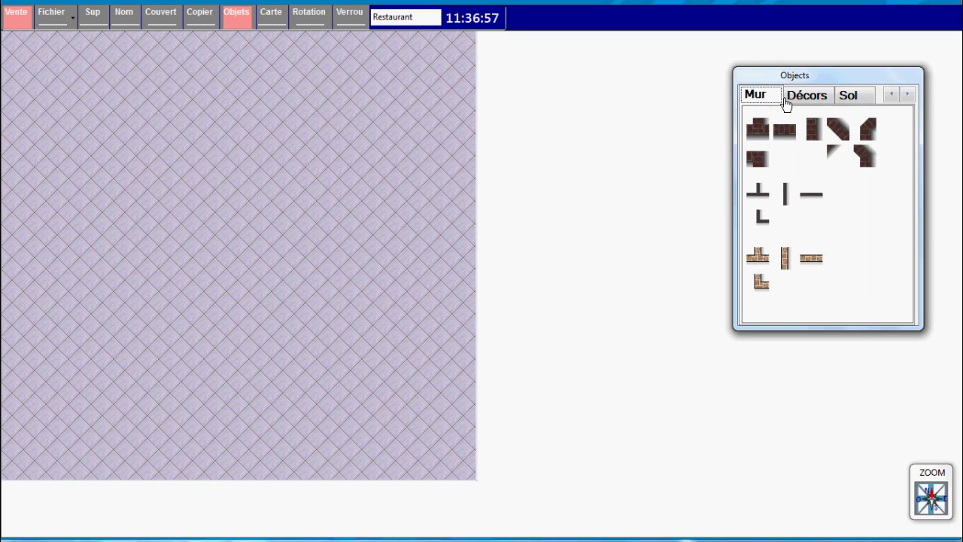
{"action": "left_click", "coordinate": [888, 95]}
{"action": "left_click", "coordinate": [761, 99]}
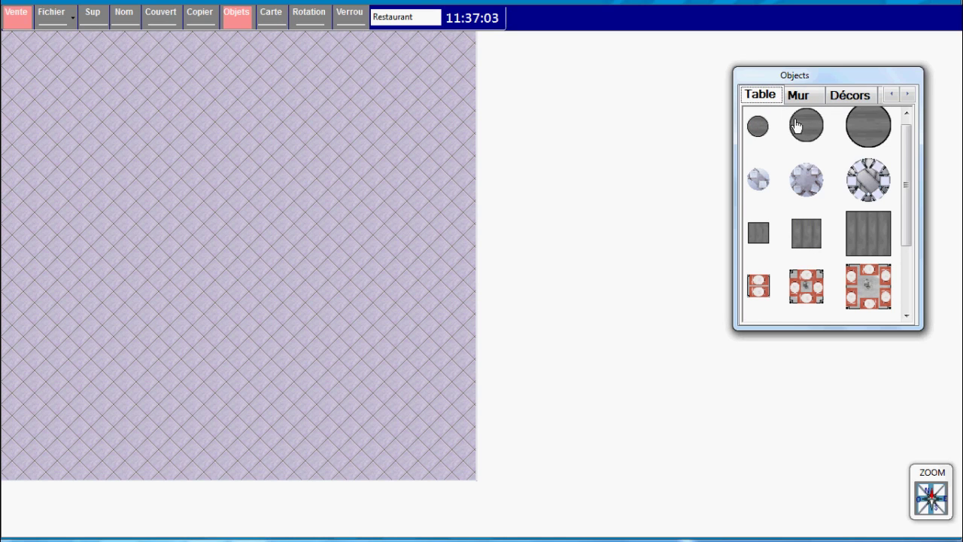
{"action": "left_click_drag", "start_coordinate": [812, 136], "coordinate": [385, 73]}
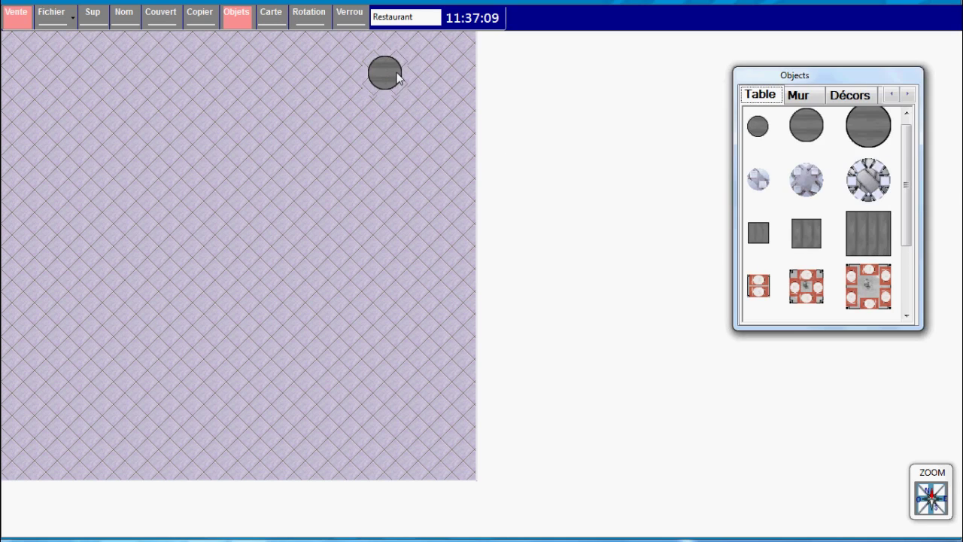
{"action": "left_click_drag", "start_coordinate": [807, 130], "coordinate": [384, 119]}
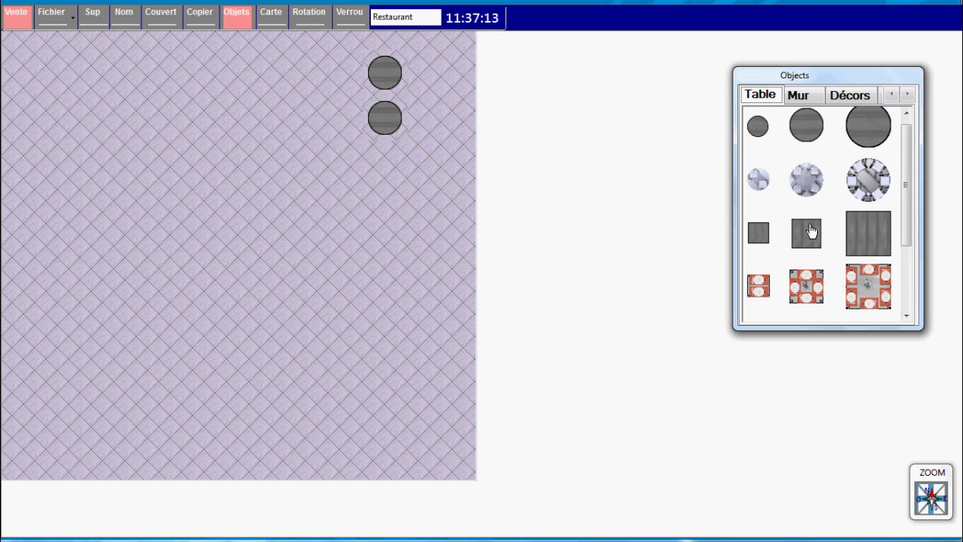
Place two medium plain square tables in the plan's lower-left area and a medium round table below the Terrasse label.
{"action": "left_click_drag", "start_coordinate": [812, 235], "coordinate": [27, 414]}
{"action": "left_click_drag", "start_coordinate": [807, 233], "coordinate": [60, 429]}
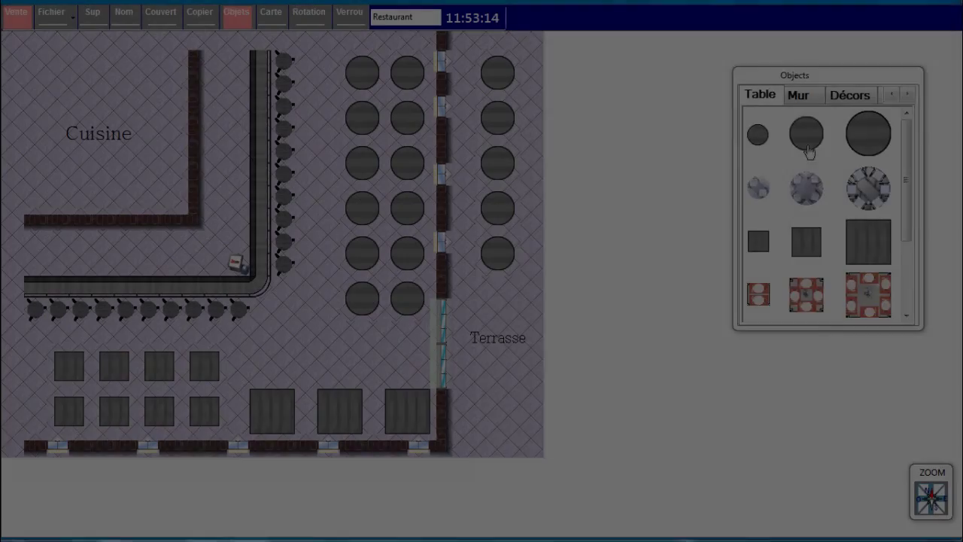
{"action": "left_click_drag", "start_coordinate": [807, 151], "coordinate": [494, 413]}
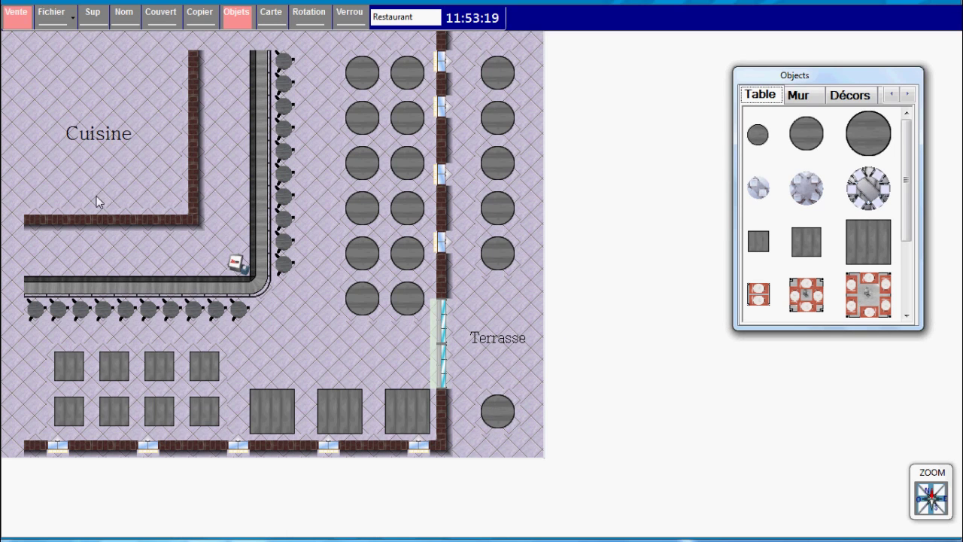
Name the upper-left table of the small square tables 1 and give it 2 covers.
{"action": "left_click", "coordinate": [125, 20]}
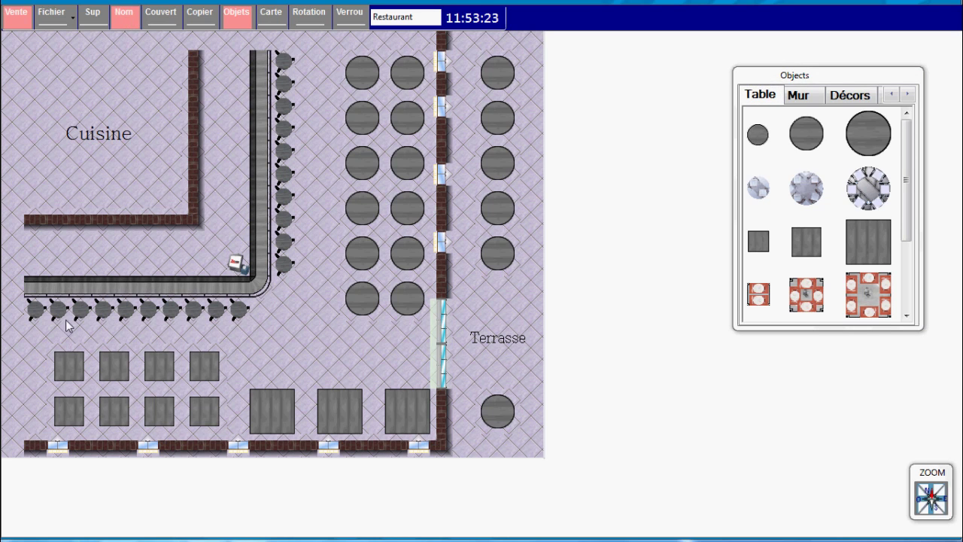
{"action": "left_click", "coordinate": [65, 365]}
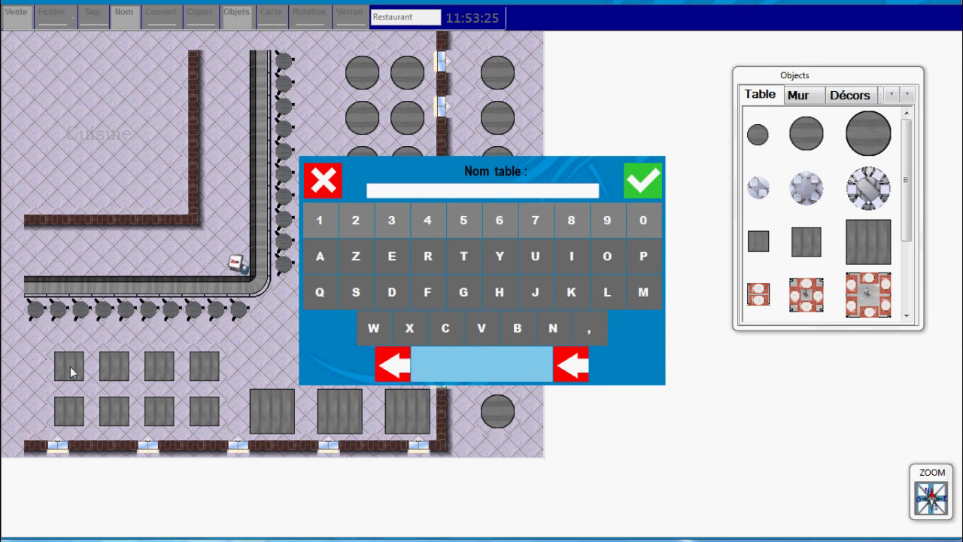
{"action": "left_click", "coordinate": [320, 221]}
{"action": "left_click", "coordinate": [644, 181]}
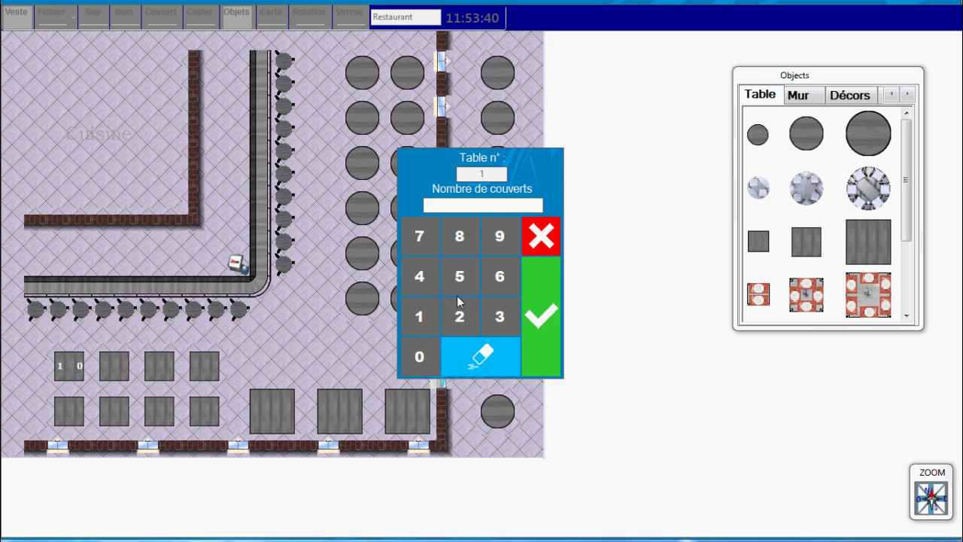
{"action": "left_click", "coordinate": [465, 316]}
{"action": "left_click", "coordinate": [543, 314]}
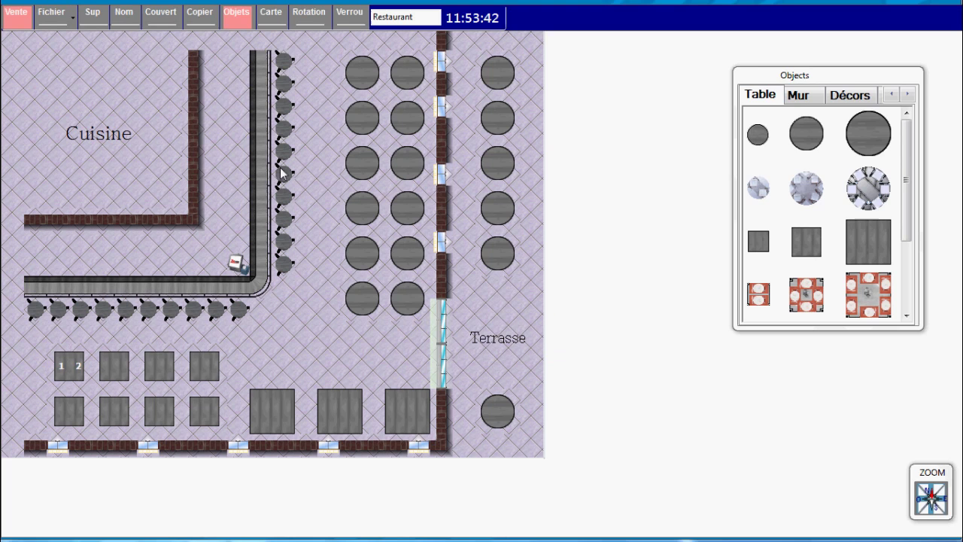
Name the square table directly below table 1 as 2 and give it 2 covers.
{"action": "left_click", "coordinate": [124, 14]}
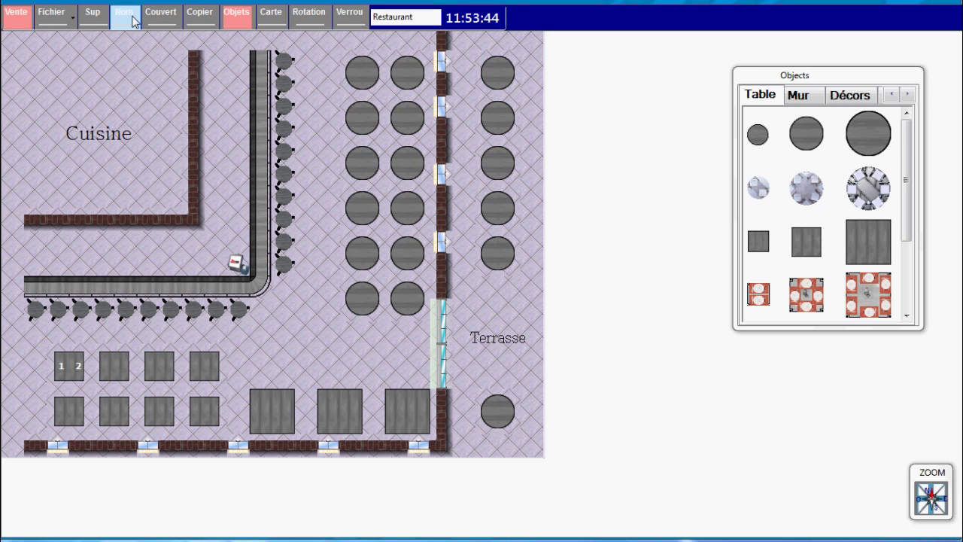
{"action": "left_click", "coordinate": [63, 416]}
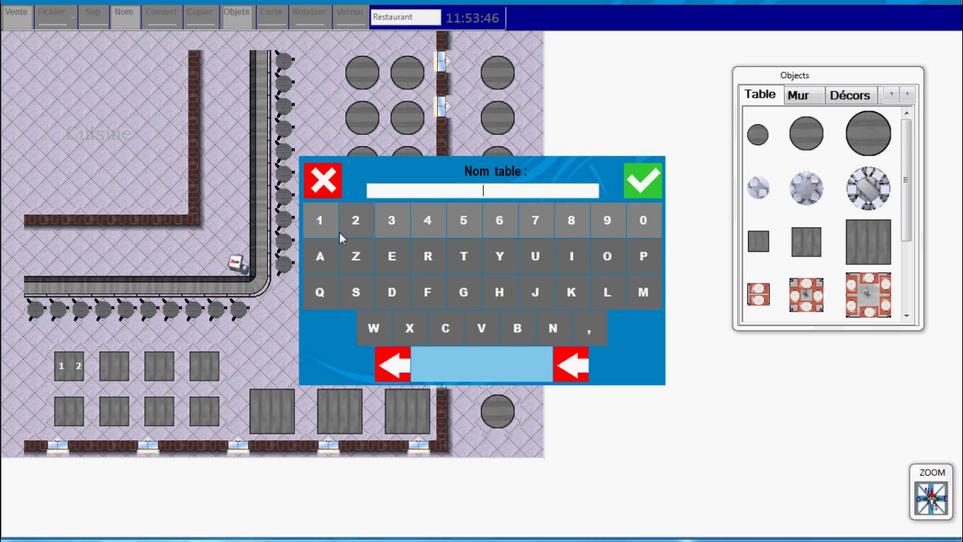
{"action": "left_click", "coordinate": [355, 223]}
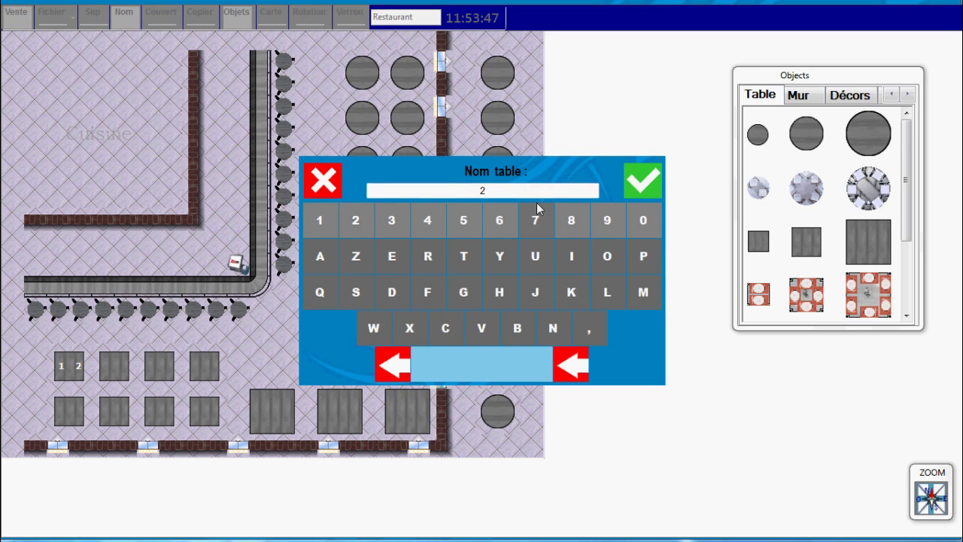
{"action": "left_click", "coordinate": [646, 184]}
{"action": "left_click", "coordinate": [458, 319]}
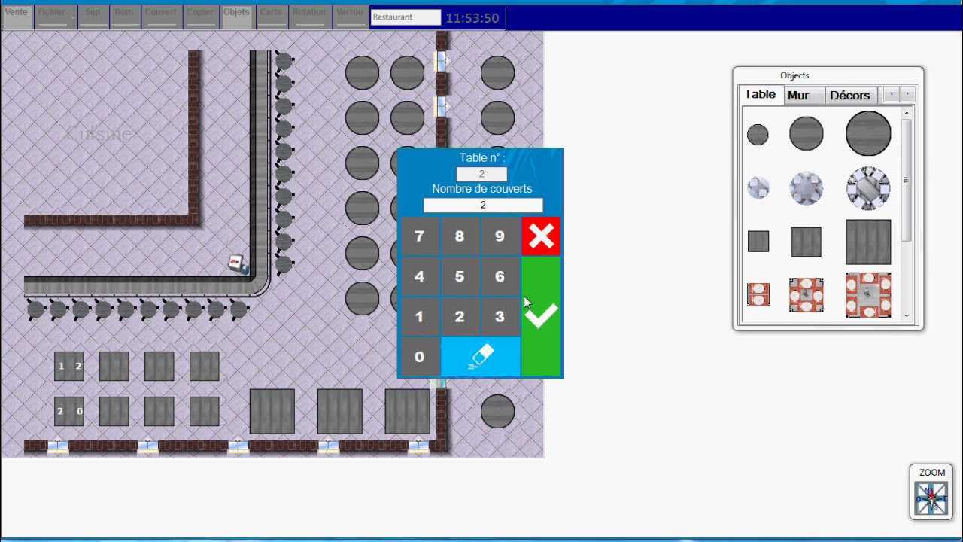
{"action": "left_click", "coordinate": [539, 303]}
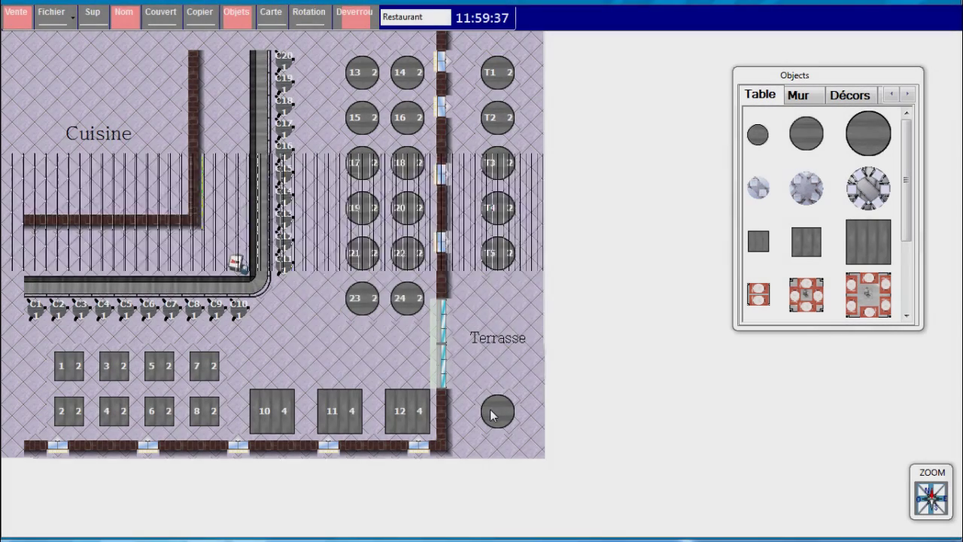
Name the unnamed round terrace table T6 with 2 covers, and leave plan editing for the main menu.
{"action": "left_click", "coordinate": [490, 410]}
{"action": "left_click", "coordinate": [463, 256]}
{"action": "left_click", "coordinate": [644, 180]}
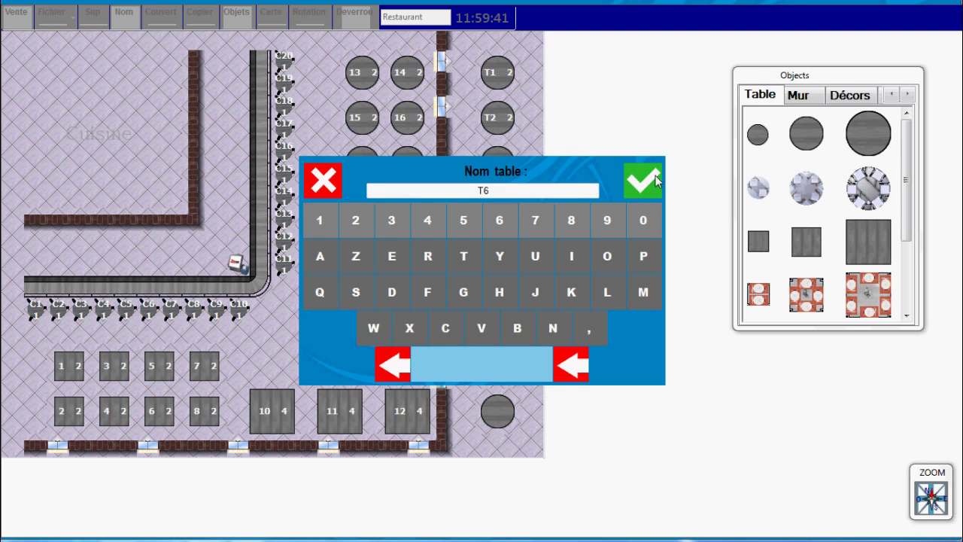
{"action": "left_click", "coordinate": [459, 317]}
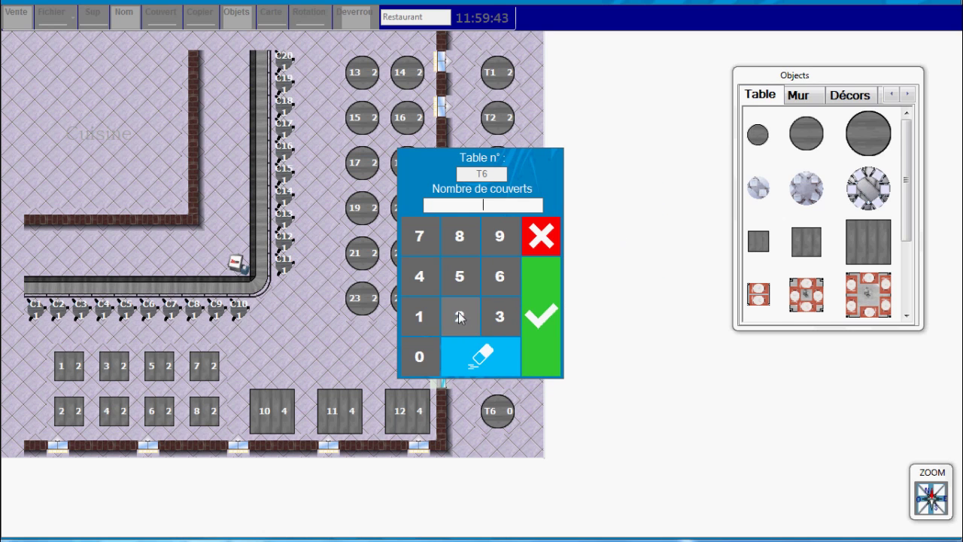
{"action": "left_click", "coordinate": [541, 312]}
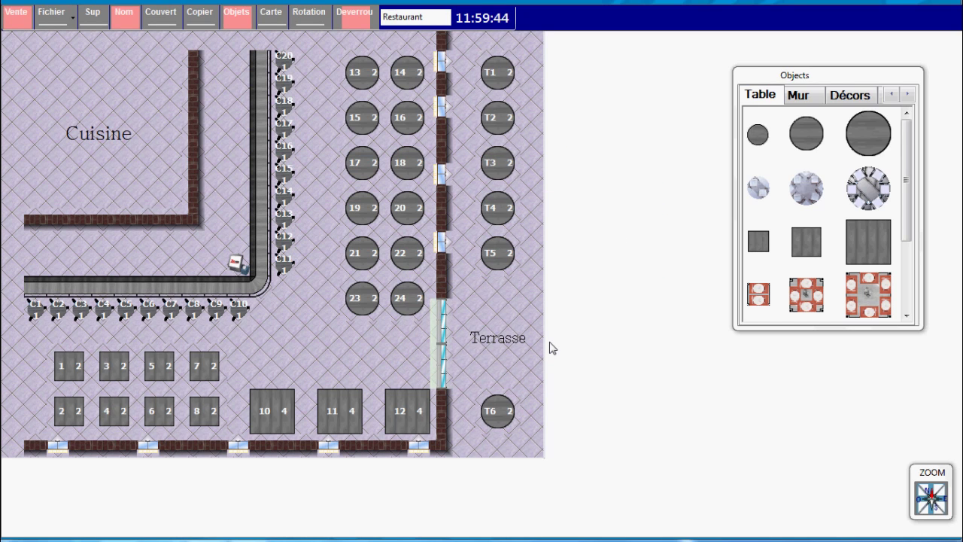
{"action": "left_click", "coordinate": [6, 18]}
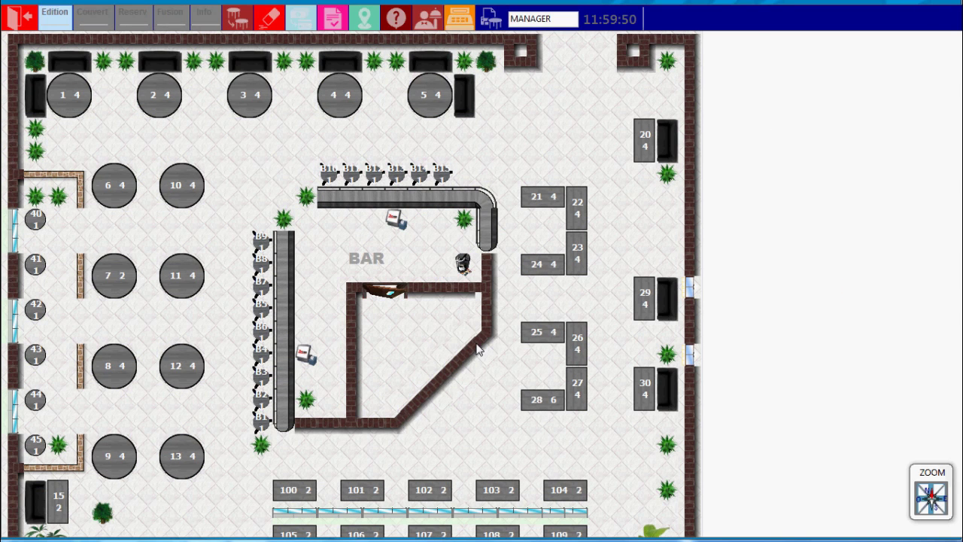
{"action": "left_click", "coordinate": [23, 20]}
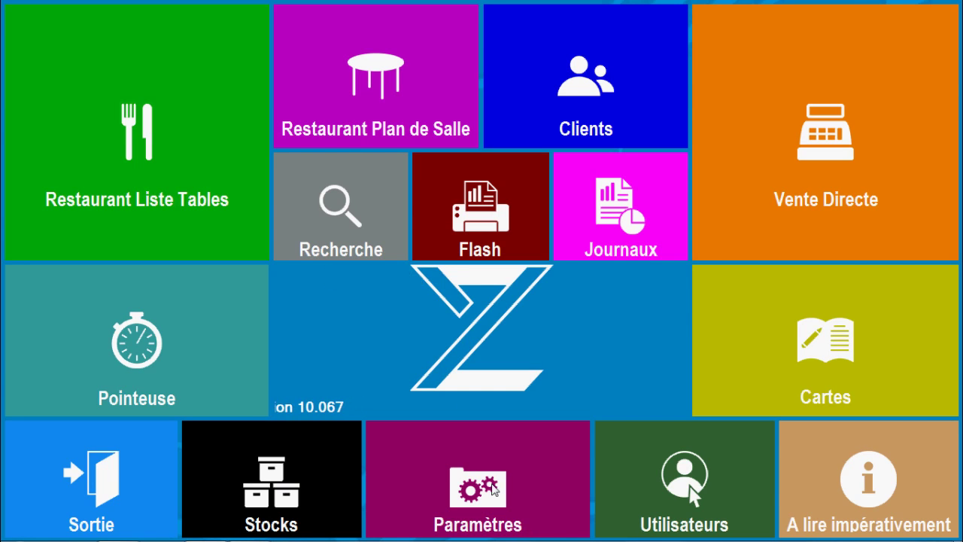
Assign the Restaurant floor plan to both Salle and Terrasse in the RESTAURANT point-of-sale settings, save, and return to the main menu.
{"action": "left_click", "coordinate": [482, 480]}
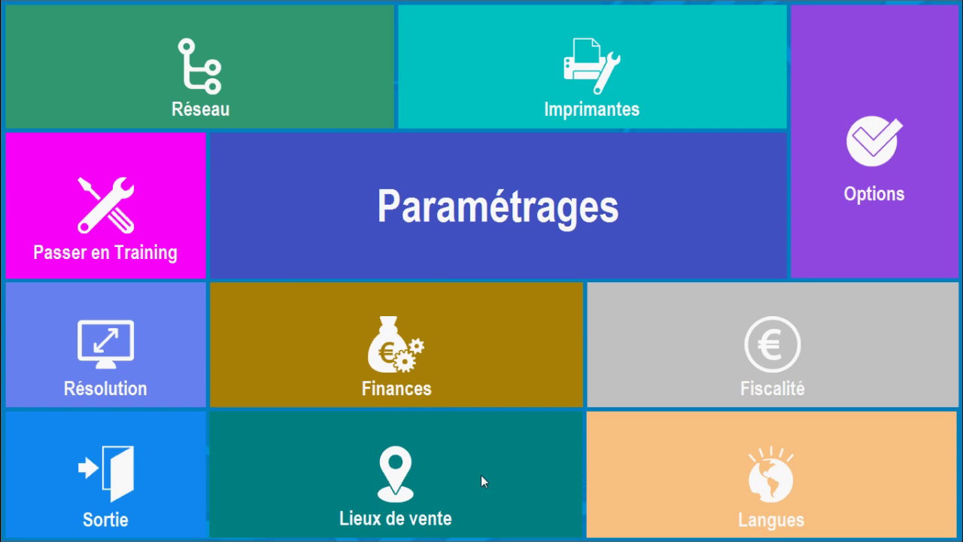
{"action": "left_click", "coordinate": [409, 467]}
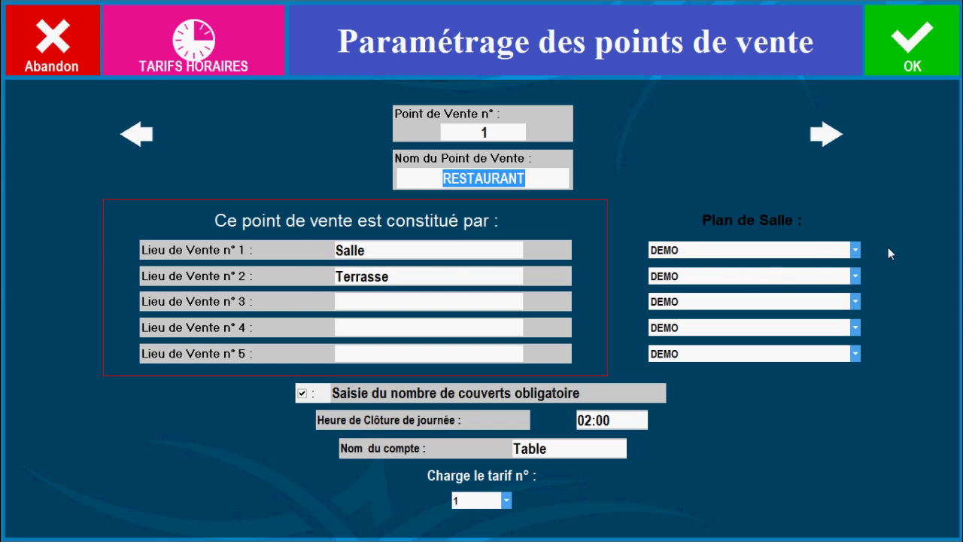
{"action": "left_click", "coordinate": [857, 250]}
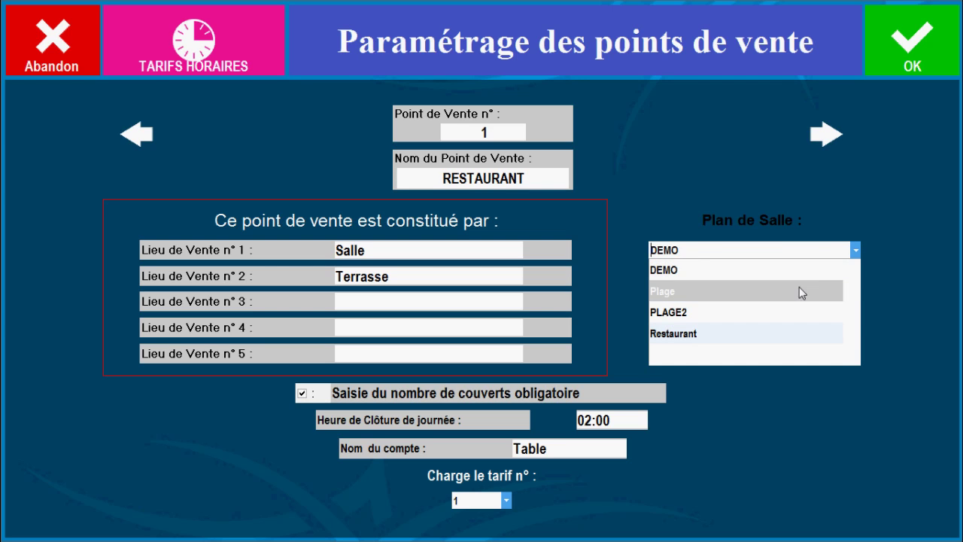
{"action": "left_click", "coordinate": [782, 334]}
{"action": "left_click", "coordinate": [856, 276]}
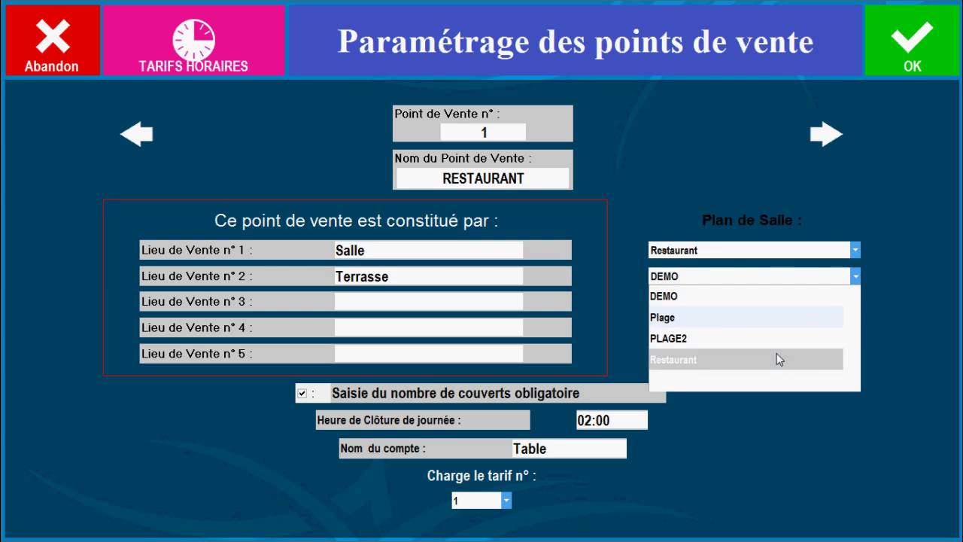
{"action": "left_click", "coordinate": [777, 355]}
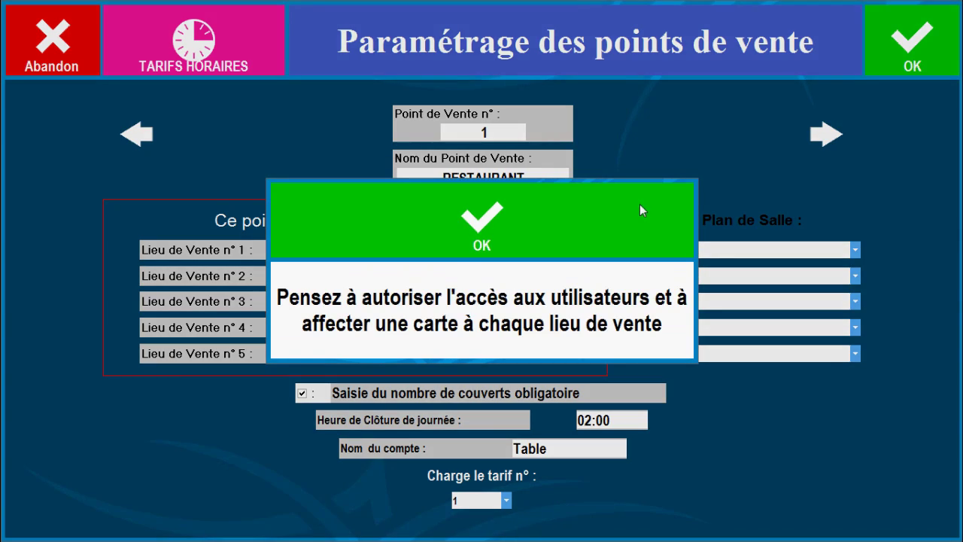
{"action": "left_click", "coordinate": [569, 222]}
{"action": "left_click", "coordinate": [40, 508]}
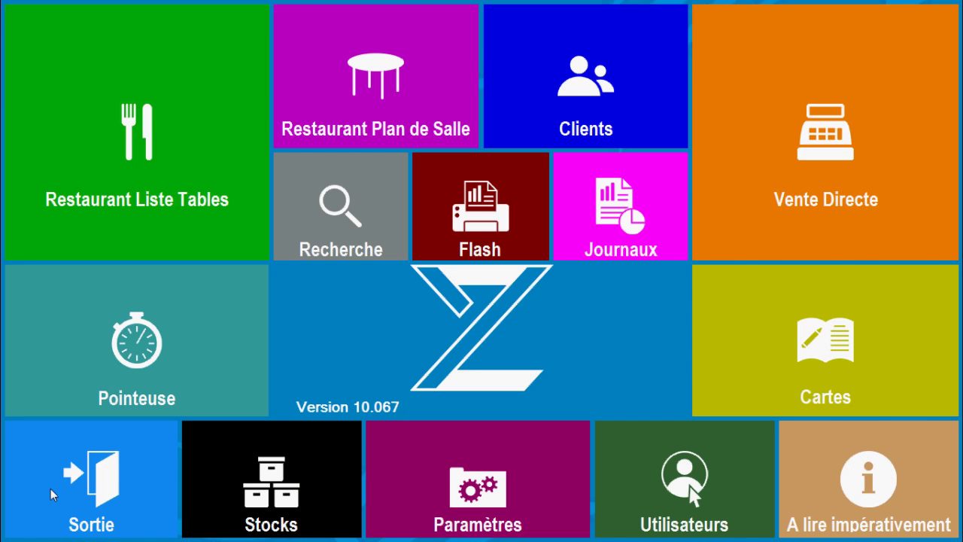
Display the restaurant floor plan for service and open table 17 with 2 covers.
{"action": "left_click", "coordinate": [358, 109]}
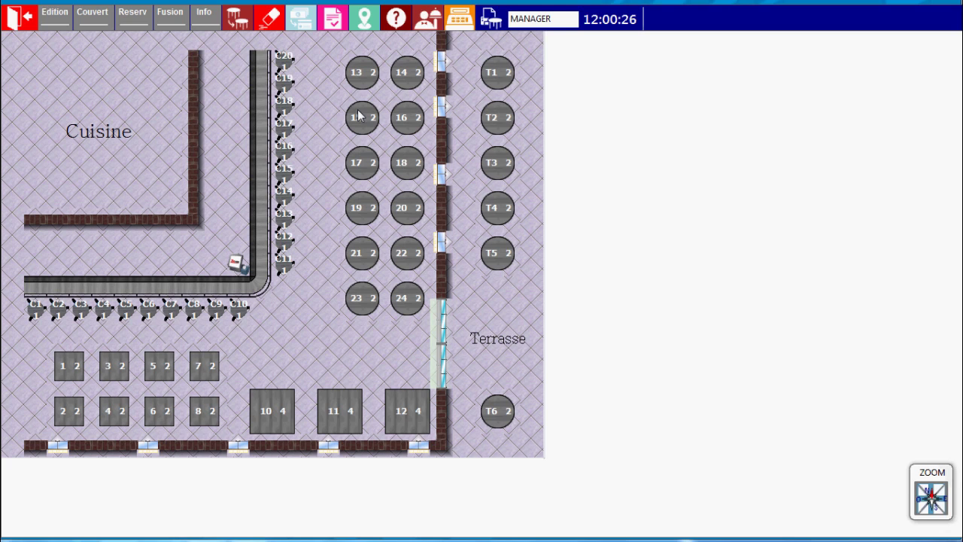
{"action": "left_click", "coordinate": [376, 161]}
{"action": "left_click", "coordinate": [543, 293]}
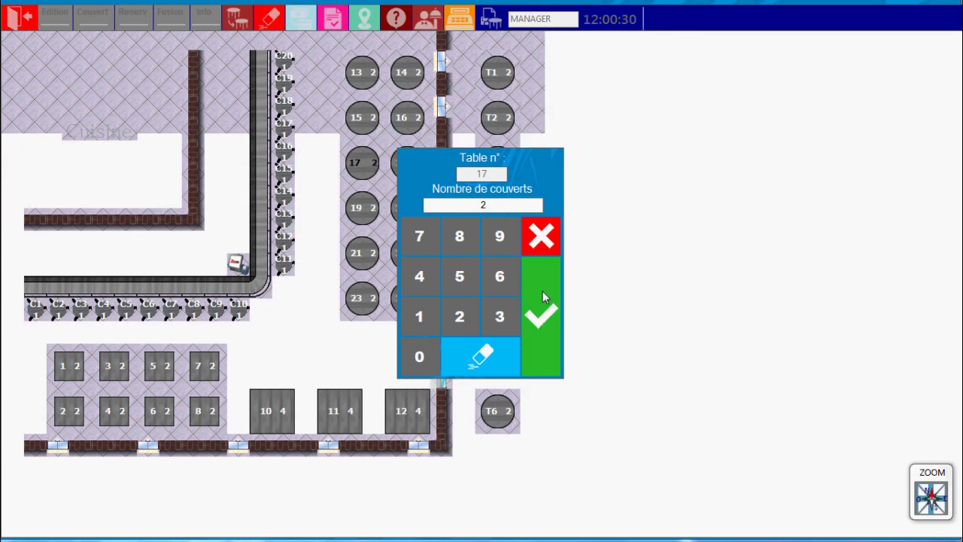